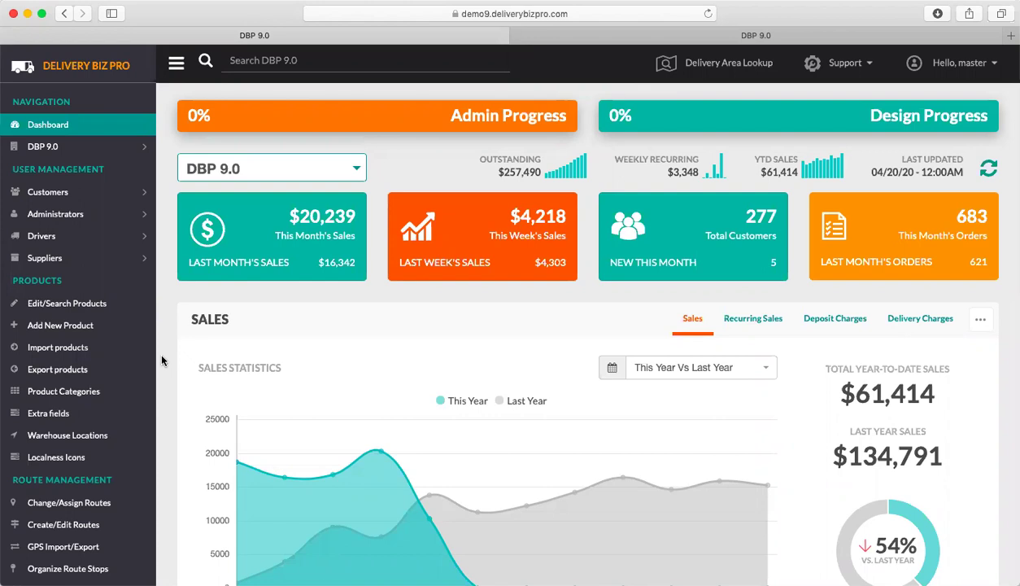
# Step: Review the dashboard's sales and top performer figures, then open the Purchase orders list
pyautogui.scroll(-10, 161, 361)
pyautogui.scroll(-8, 161, 361)
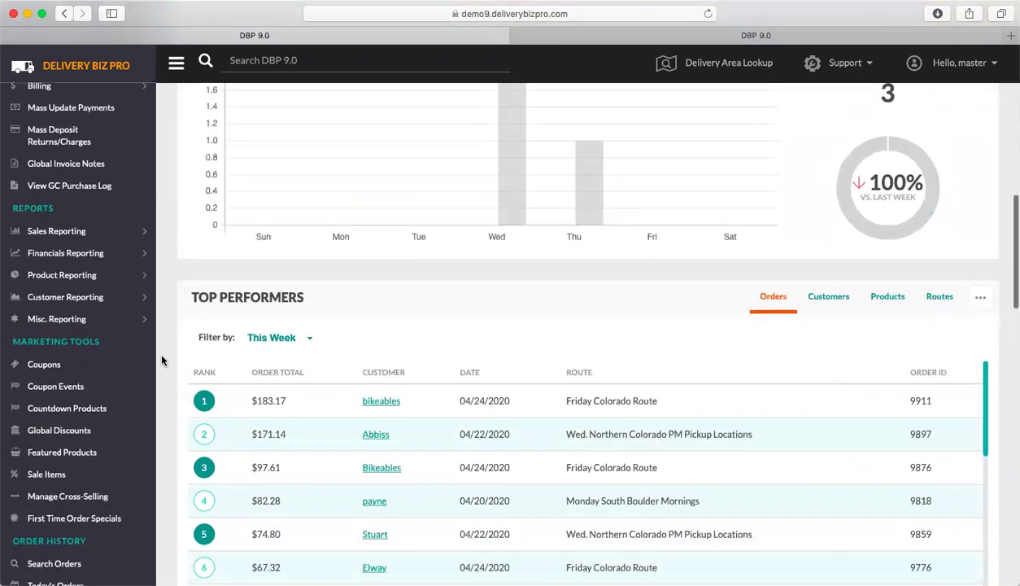
pyautogui.scroll(-2, 161, 360)
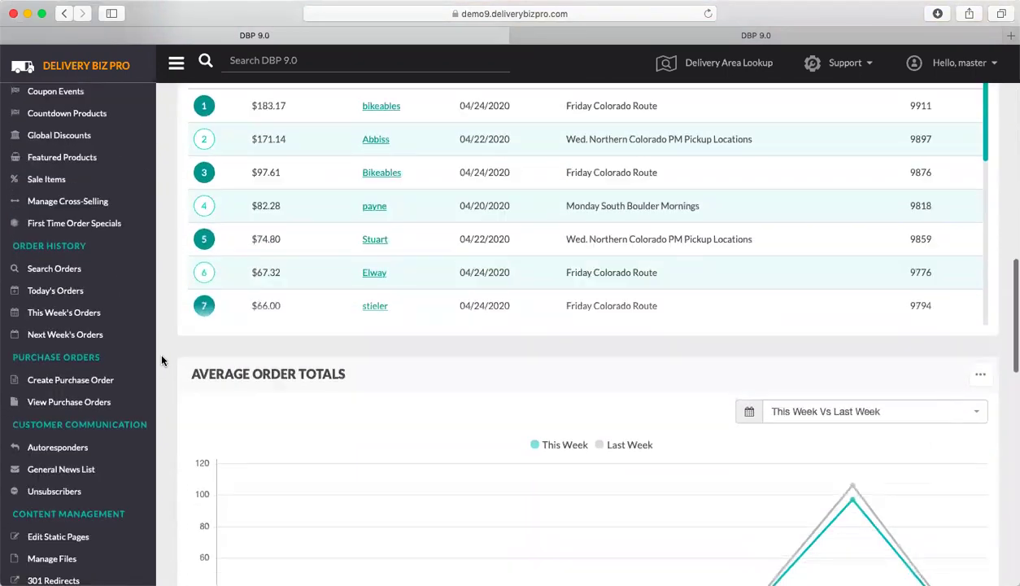
pyautogui.click(69, 402)
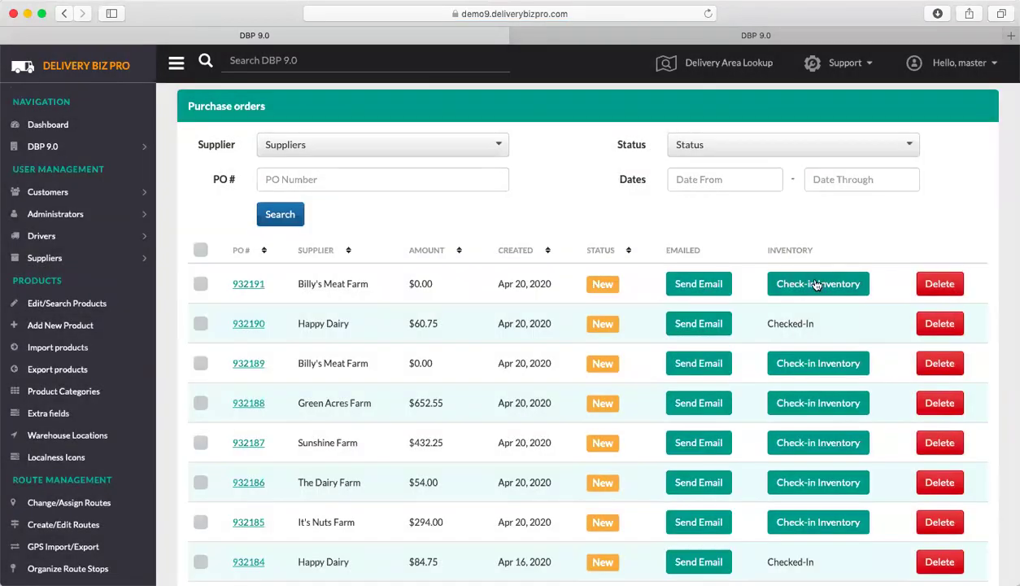
# Step: View the newest Billy's Meat Farm purchase order, return to the list, then go to Edit/Search Products
pyautogui.click(246, 284)
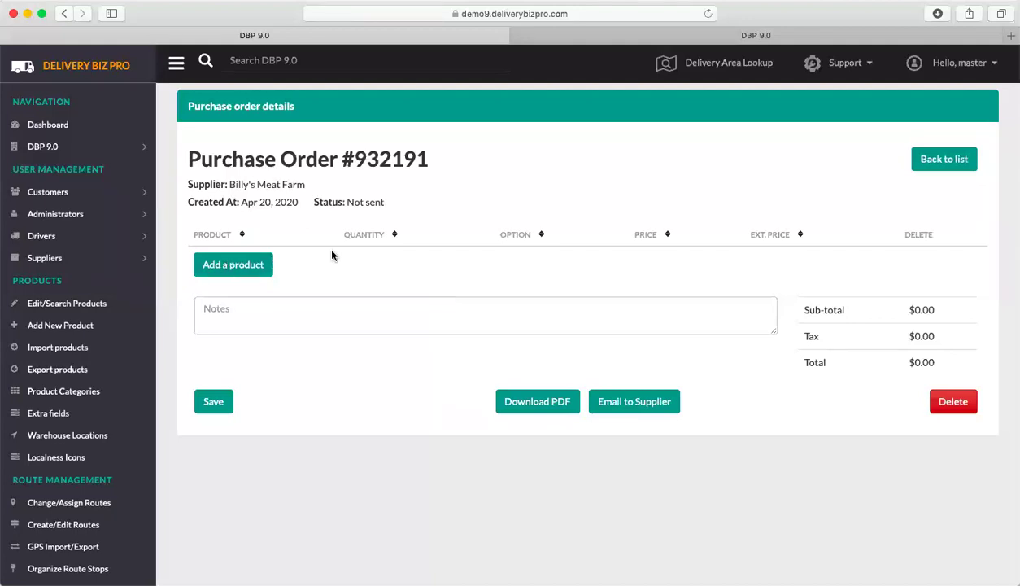
pyautogui.hscroll(-5, 332, 253)
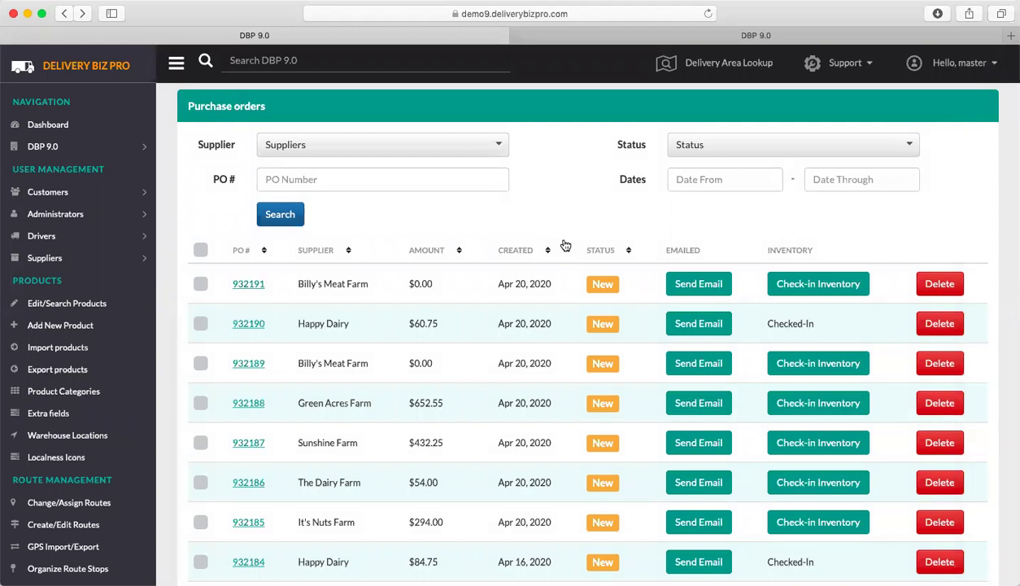
pyautogui.click(65, 305)
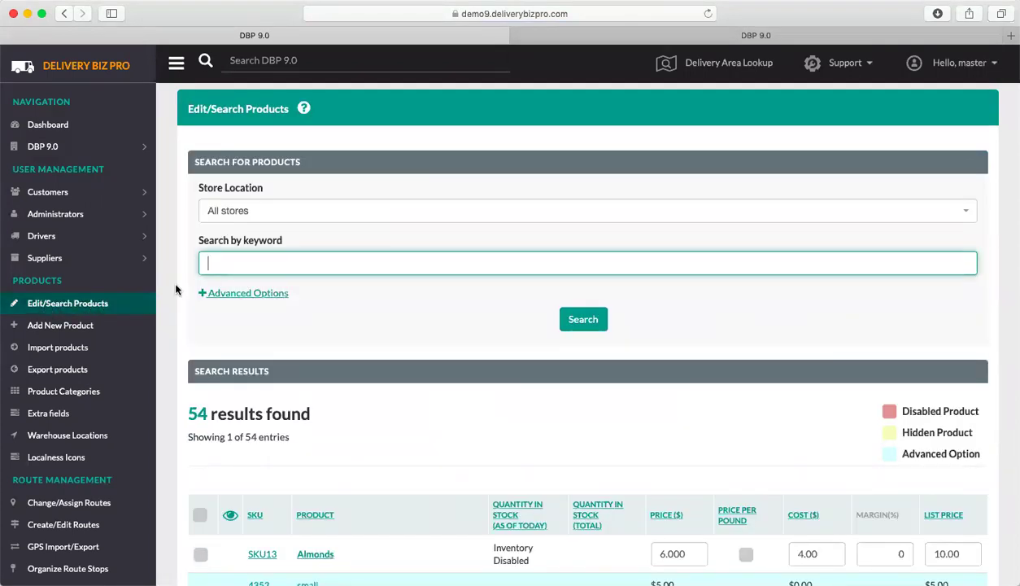
# Step: Limit the advanced product search to the Featured Products/Pantry Items category, including subcategories
pyautogui.click(228, 292)
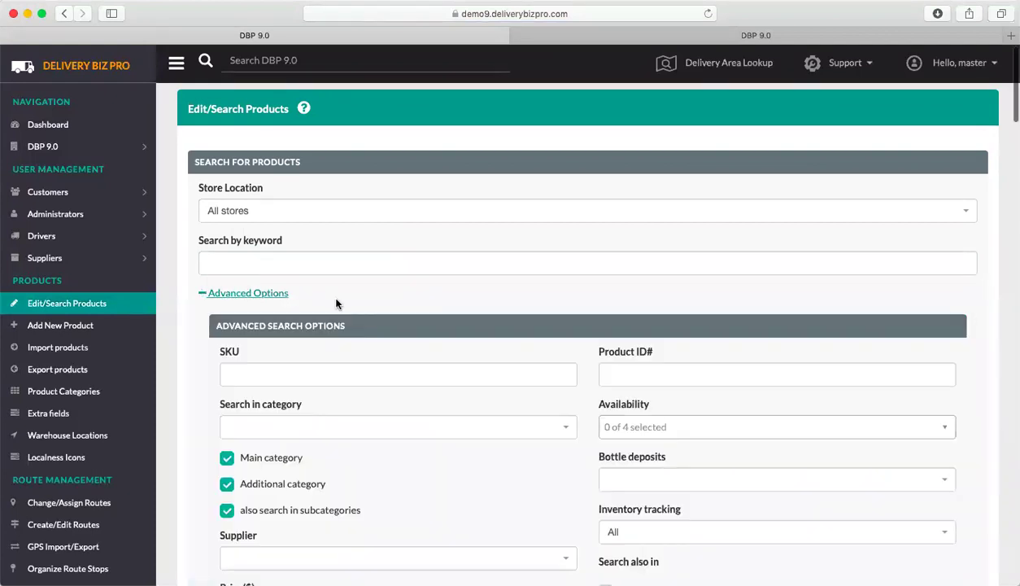
pyautogui.scroll(-4, 336, 303)
pyautogui.click(320, 266)
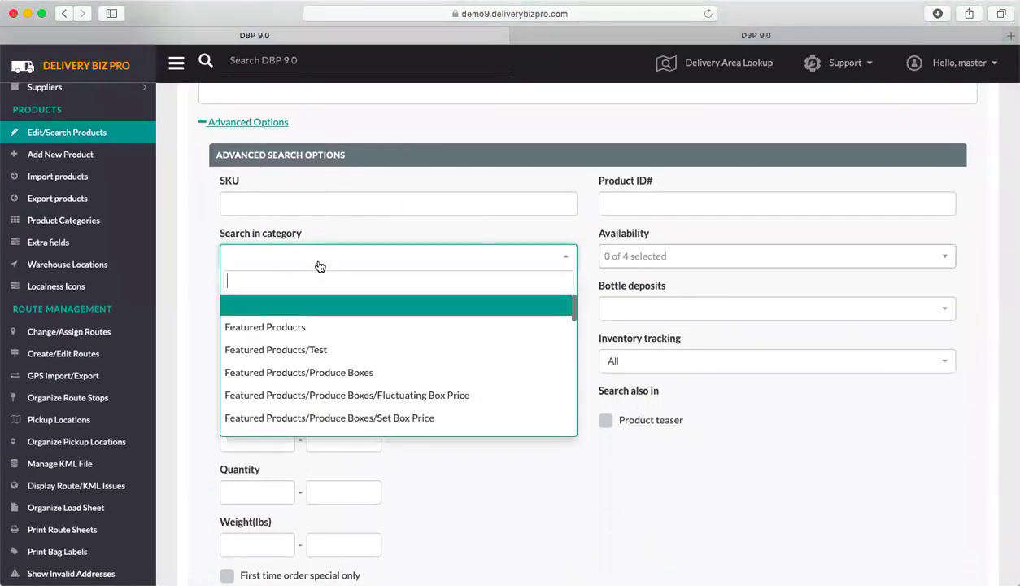
pyautogui.scroll(-3, 345, 352)
pyautogui.scroll(-3, 346, 352)
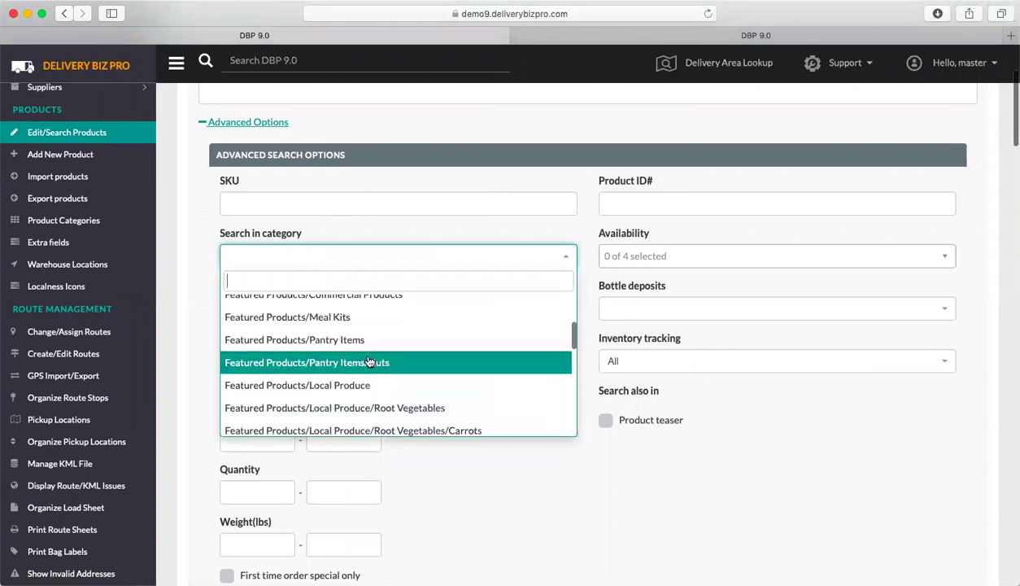
pyautogui.click(354, 343)
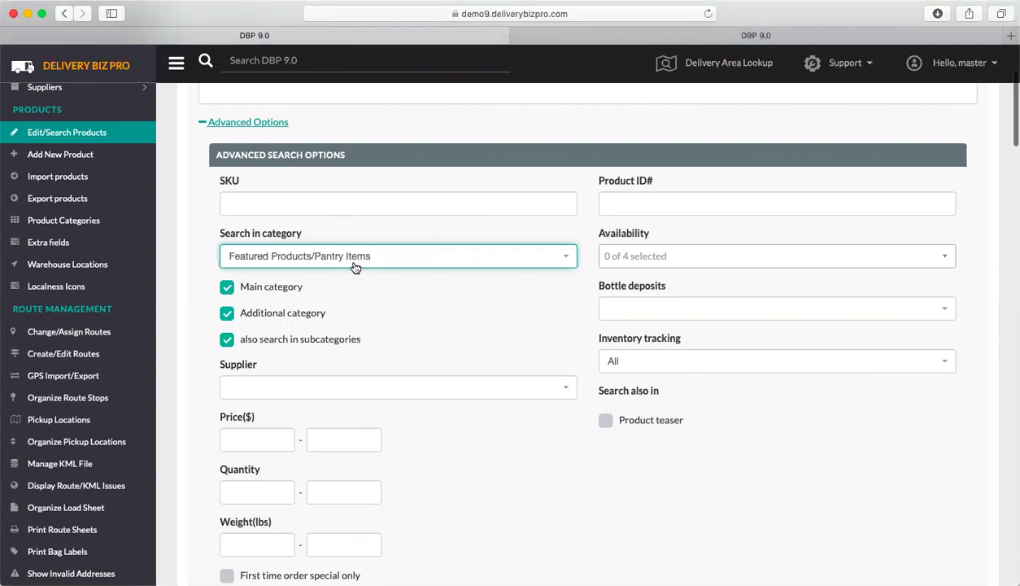
pyautogui.scroll(-5, 513, 478)
pyautogui.scroll(-4, 513, 478)
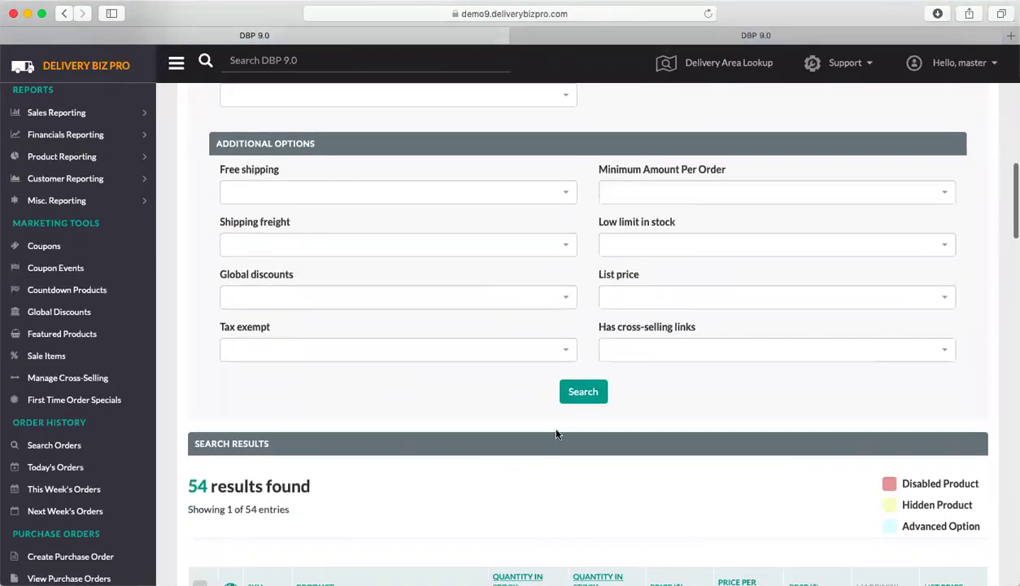
# Step: Run the filtered search and browse its 11 results, from Almonds to Vegan Crepe Lasagna
pyautogui.click(604, 394)
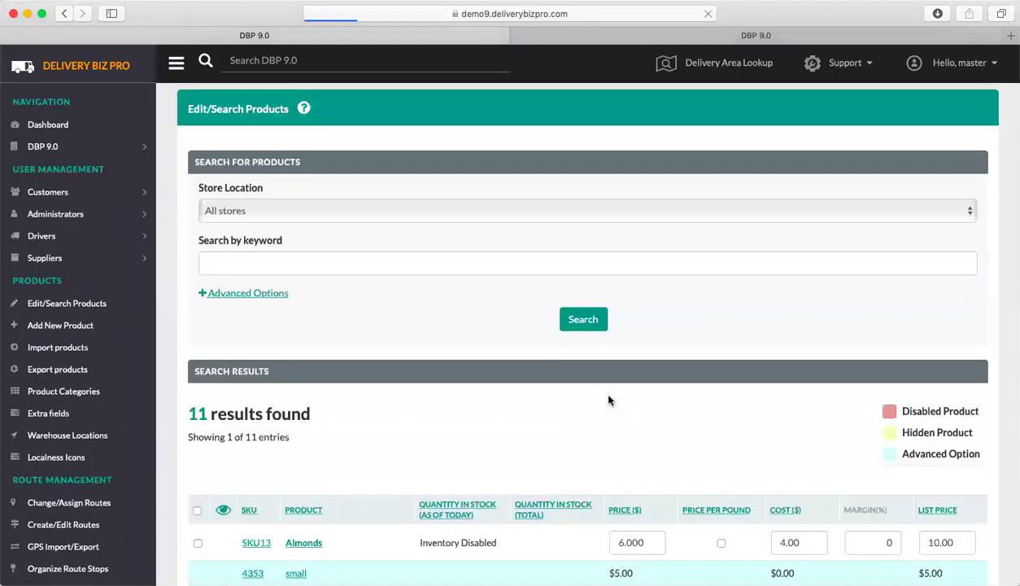
pyautogui.scroll(-5, 610, 399)
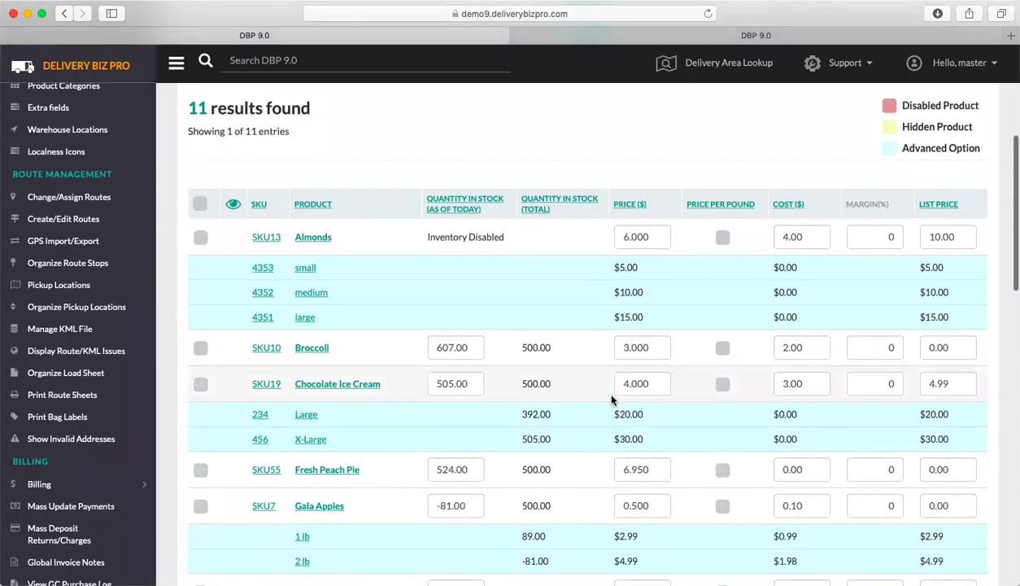
pyautogui.scroll(-2, 611, 399)
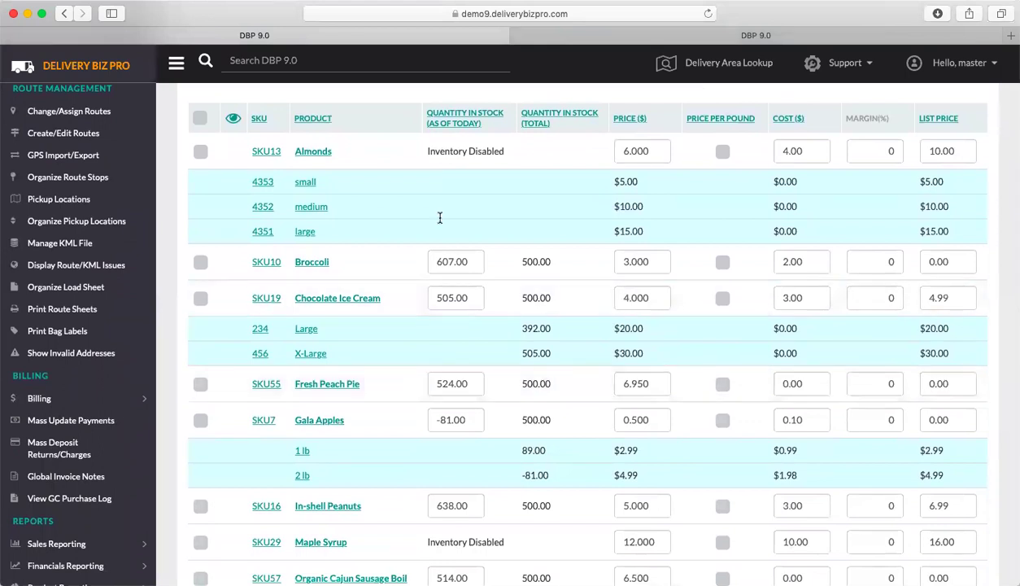
pyautogui.scroll(-1, 458, 525)
pyautogui.scroll(-4, 458, 526)
pyautogui.scroll(1, 458, 527)
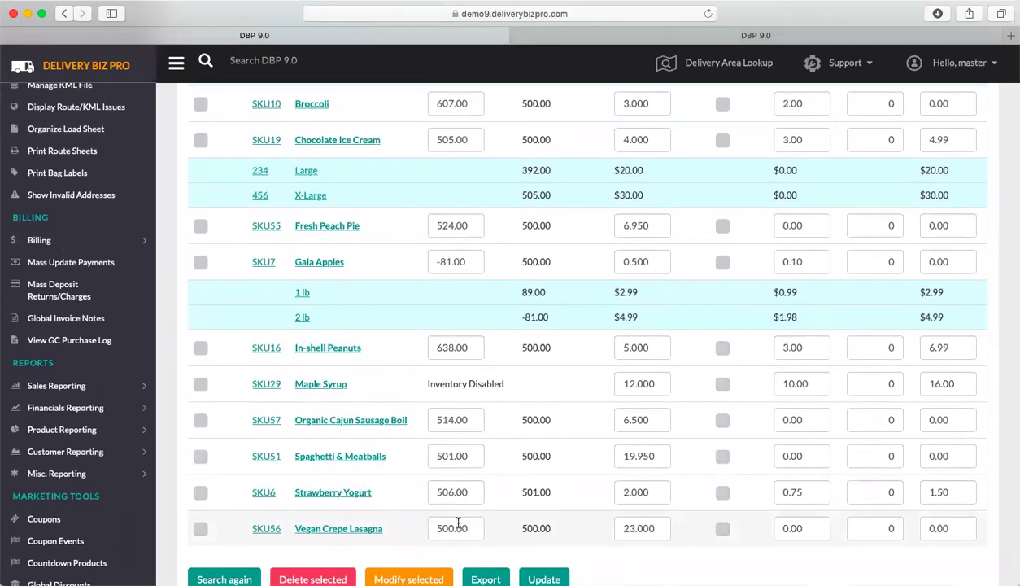
pyautogui.scroll(6, 458, 523)
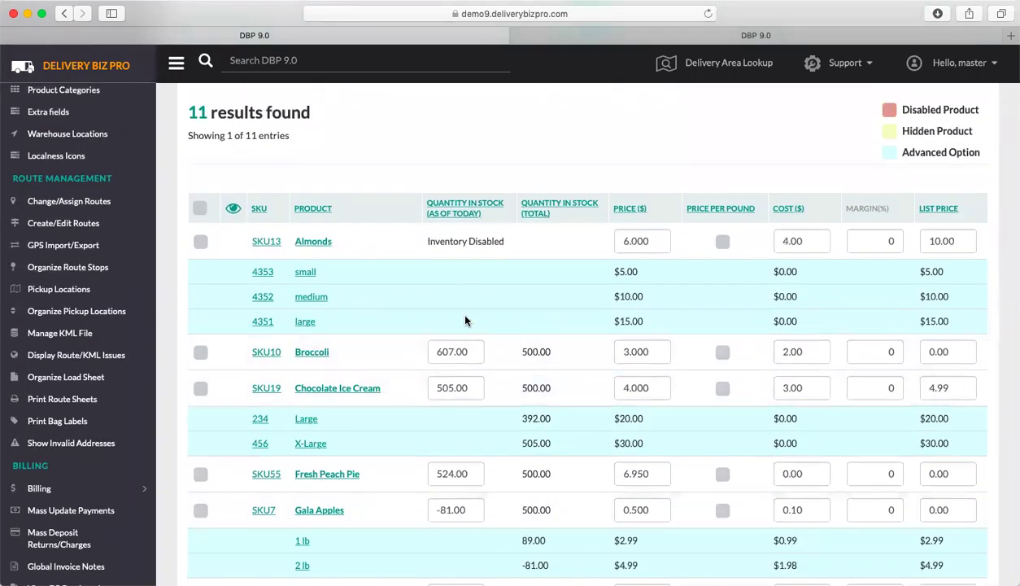
pyautogui.scroll(2, 465, 320)
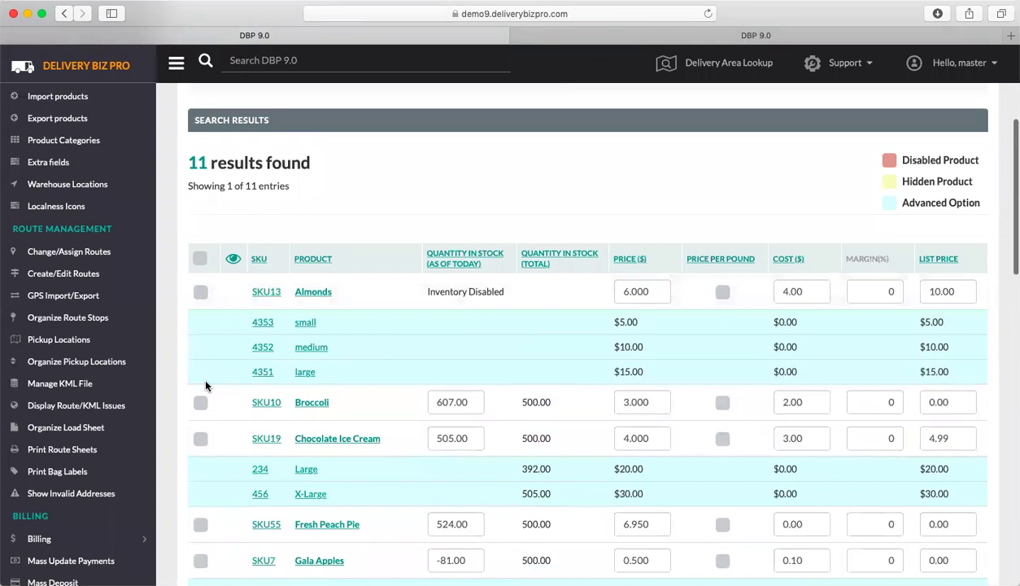
pyautogui.scroll(6, 169, 399)
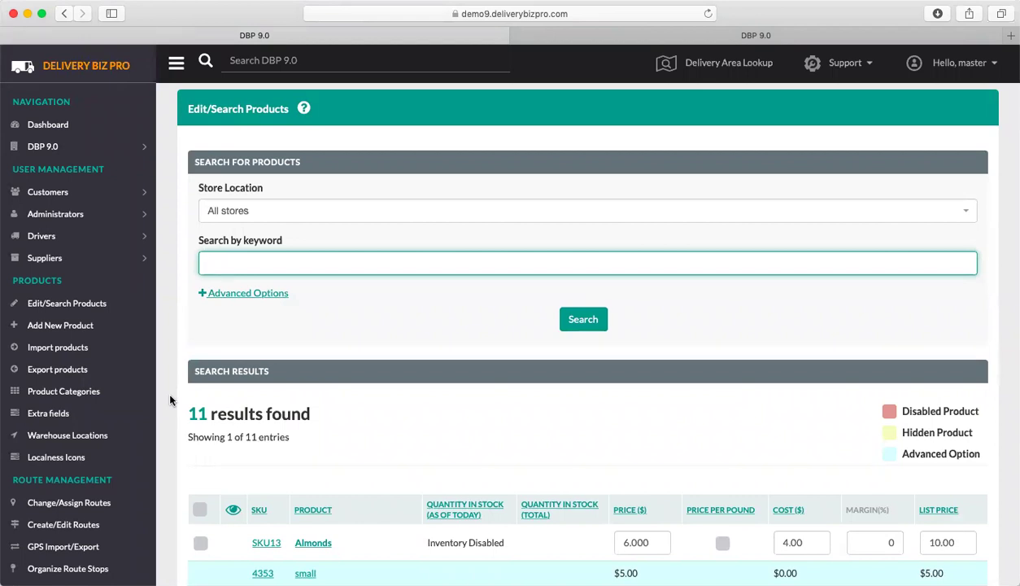
pyautogui.scroll(-3, 170, 398)
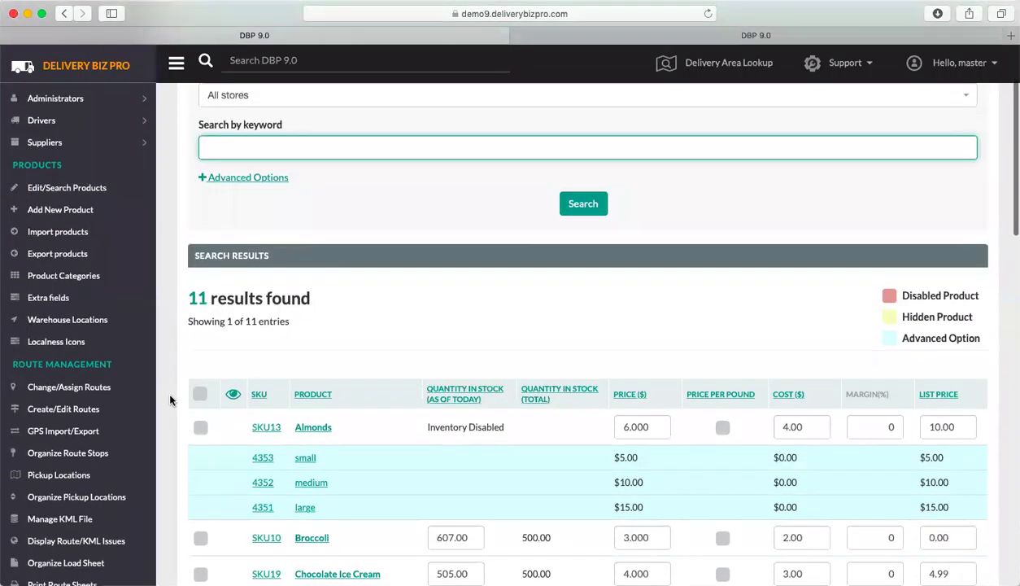
# Step: On the Export Products page, set the export format to Ready for import (.csv)
pyautogui.click(58, 254)
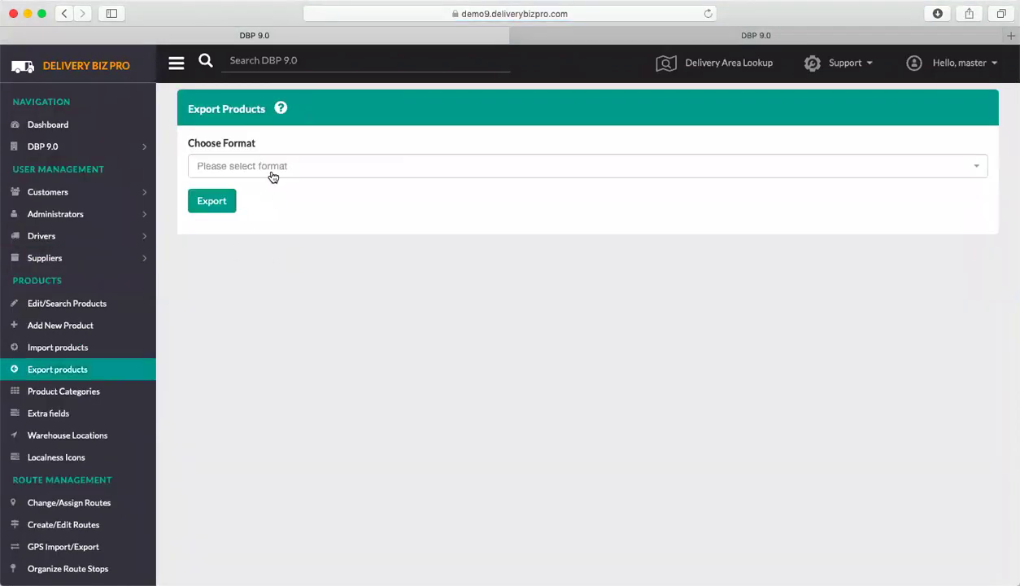
pyautogui.click(270, 173)
pyautogui.click(259, 217)
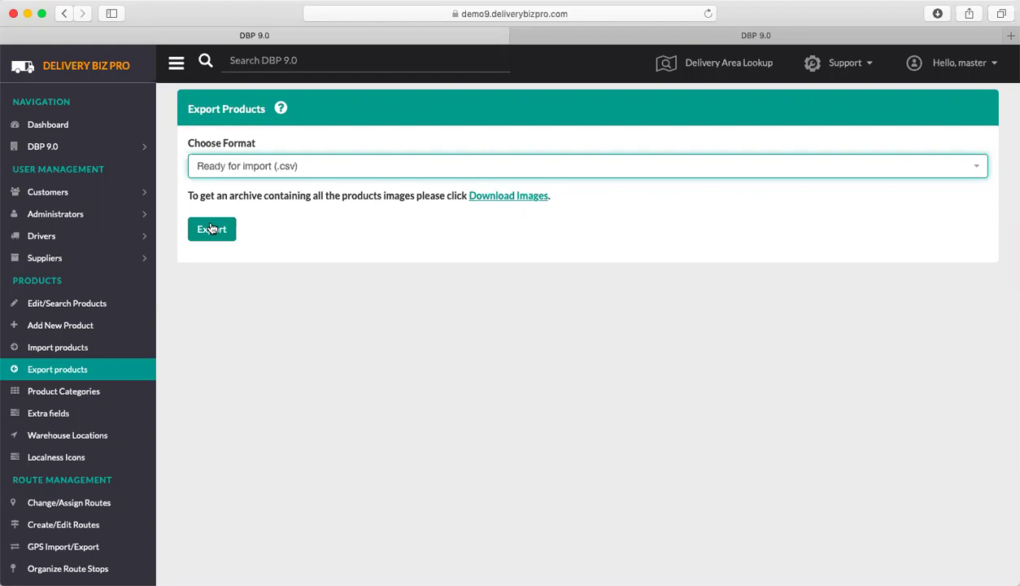
# Step: Open the Import Products page to check its default category and recent imports
pyautogui.click(42, 348)
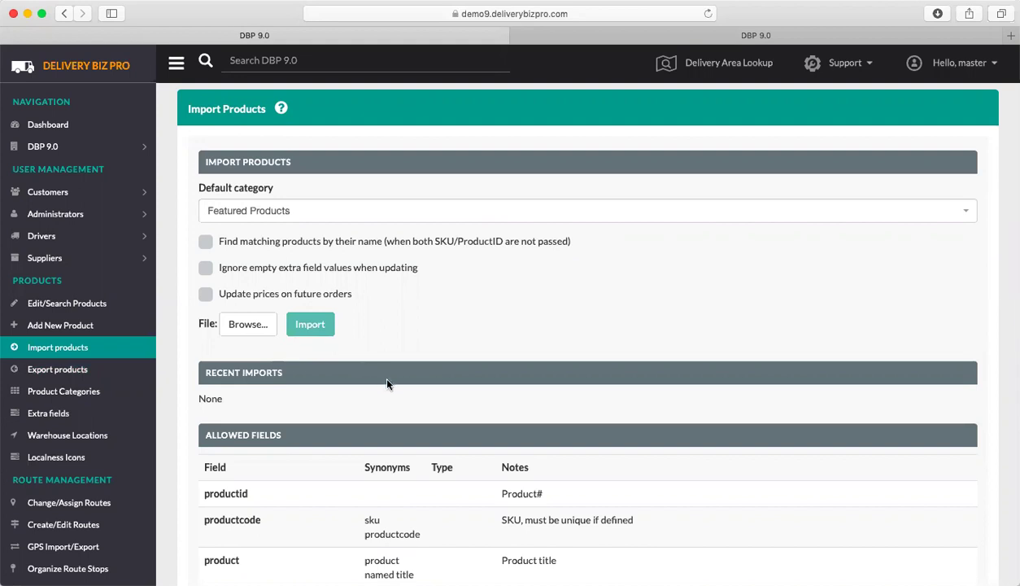
# Step: Scan the allowed import fields, then open the Inventory report under Product Reporting
pyautogui.scroll(-4, 414, 405)
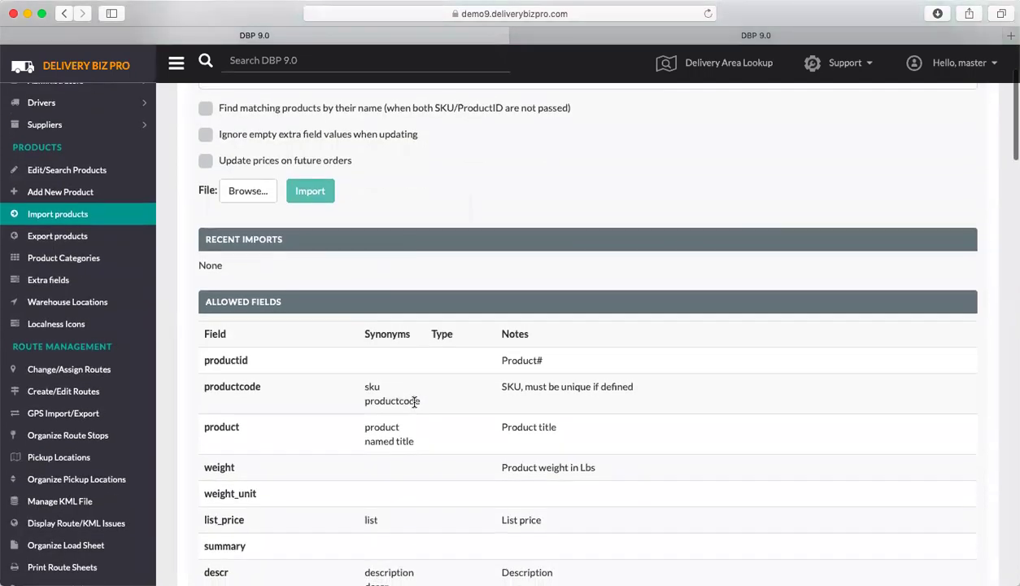
pyautogui.scroll(-6, 414, 402)
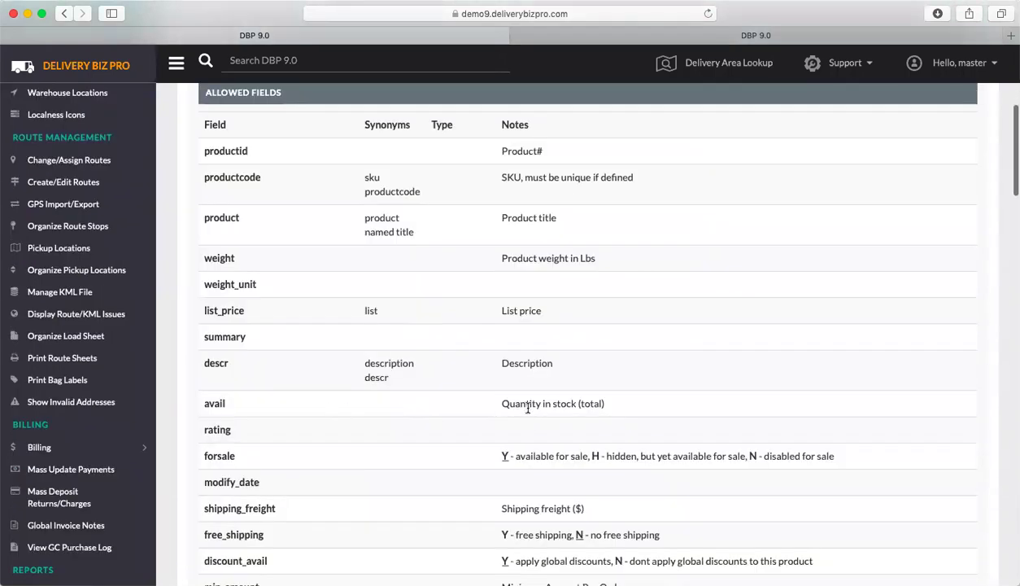
pyautogui.scroll(10, 527, 408)
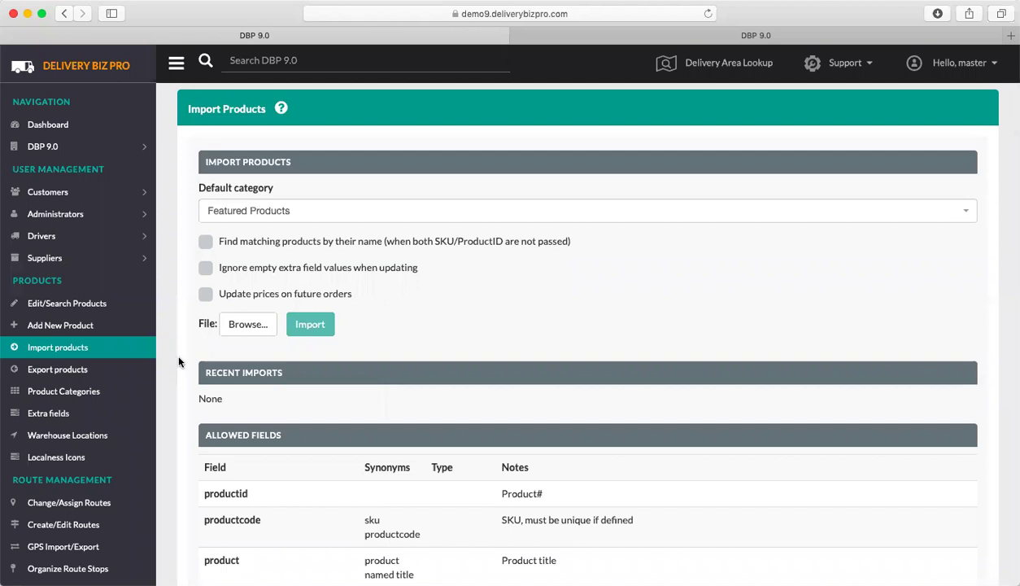
pyautogui.scroll(-20, 179, 358)
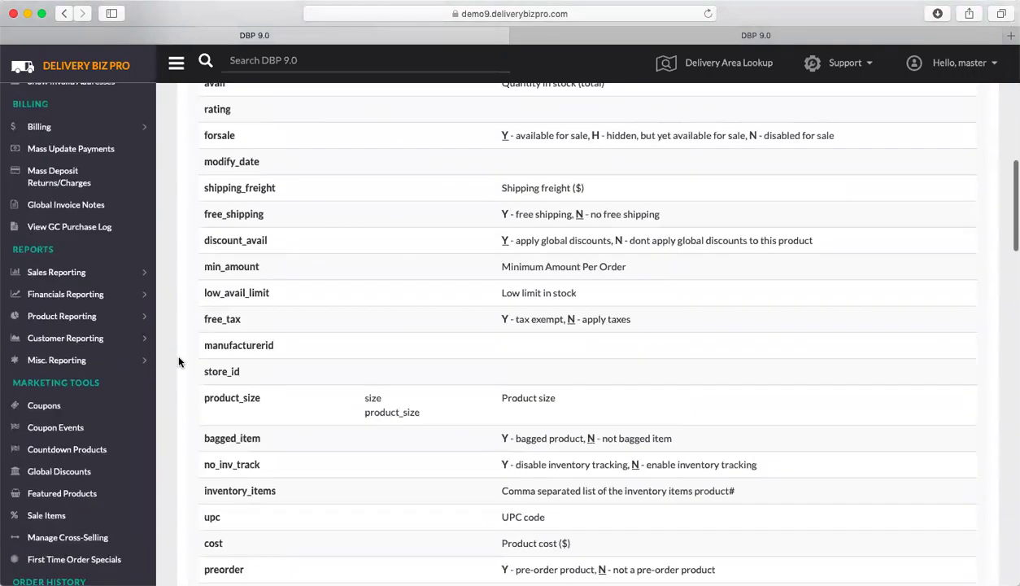
pyautogui.click(75, 315)
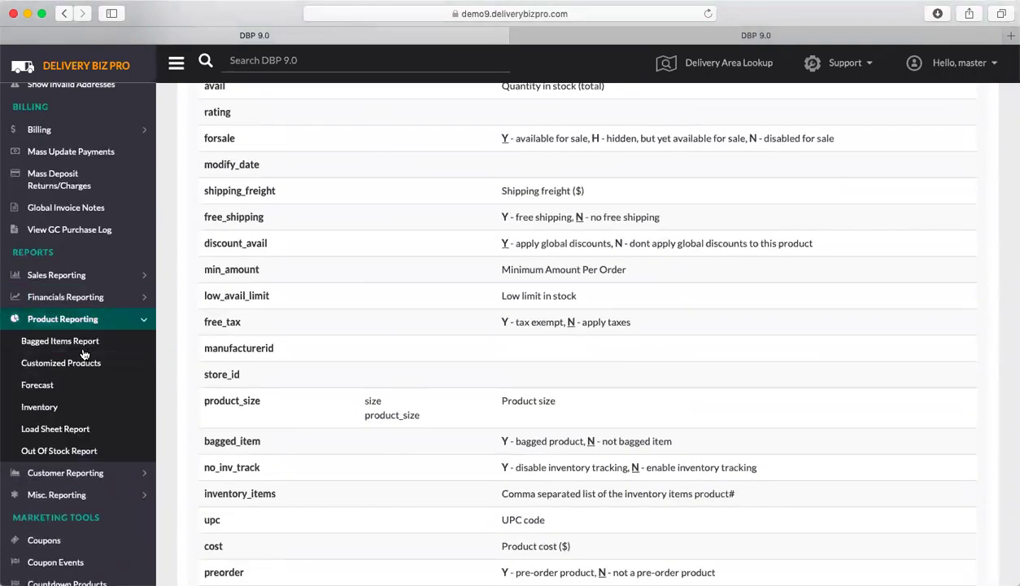
pyautogui.click(51, 406)
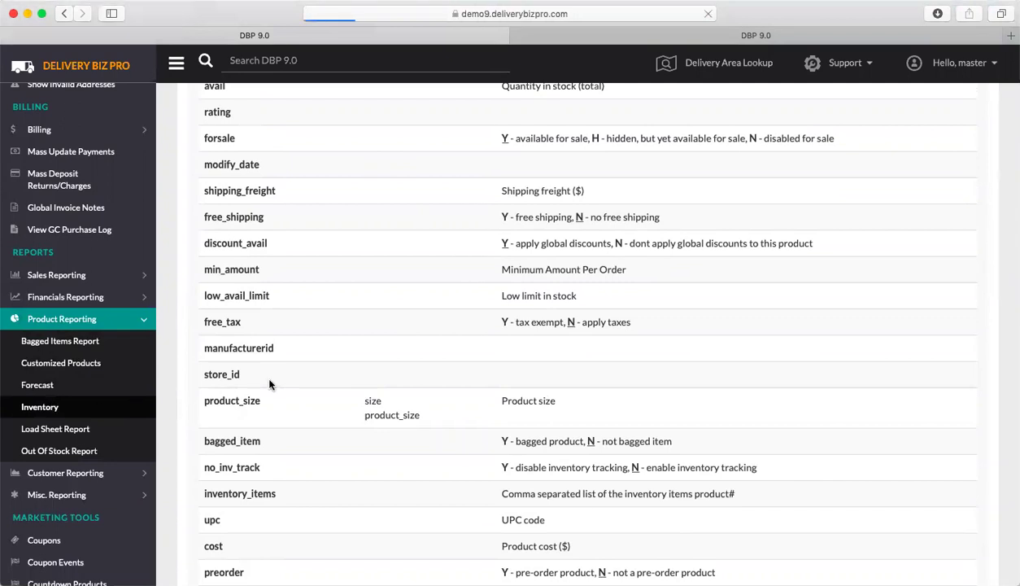
# Step: Review the 04-20-2020 Inventory Report totals (11190 in stock, $19,729.41 cost) and per-product quantities
pyautogui.scroll(-3, 576, 364)
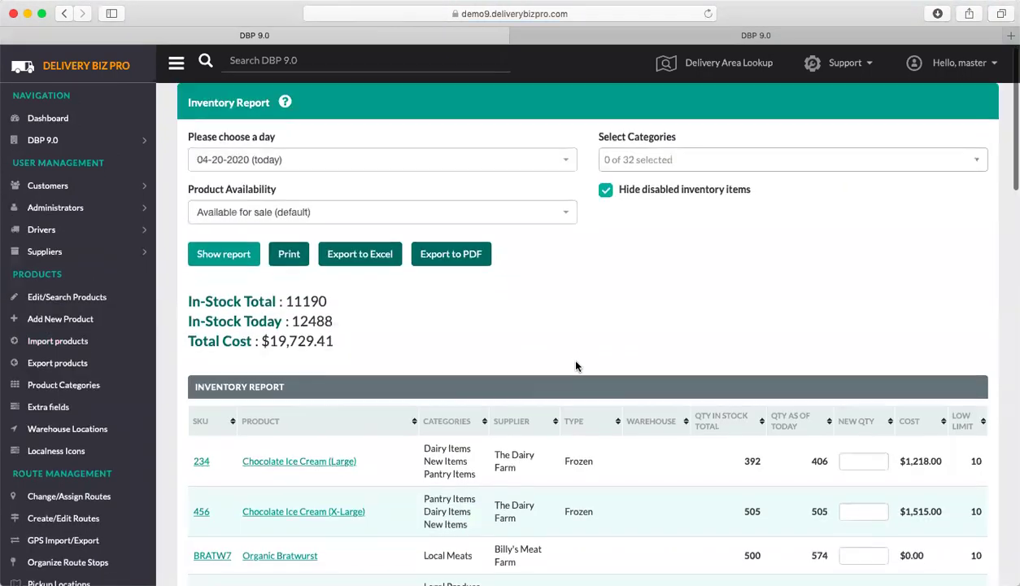
pyautogui.click(874, 344)
pyautogui.click(870, 394)
pyautogui.click(858, 437)
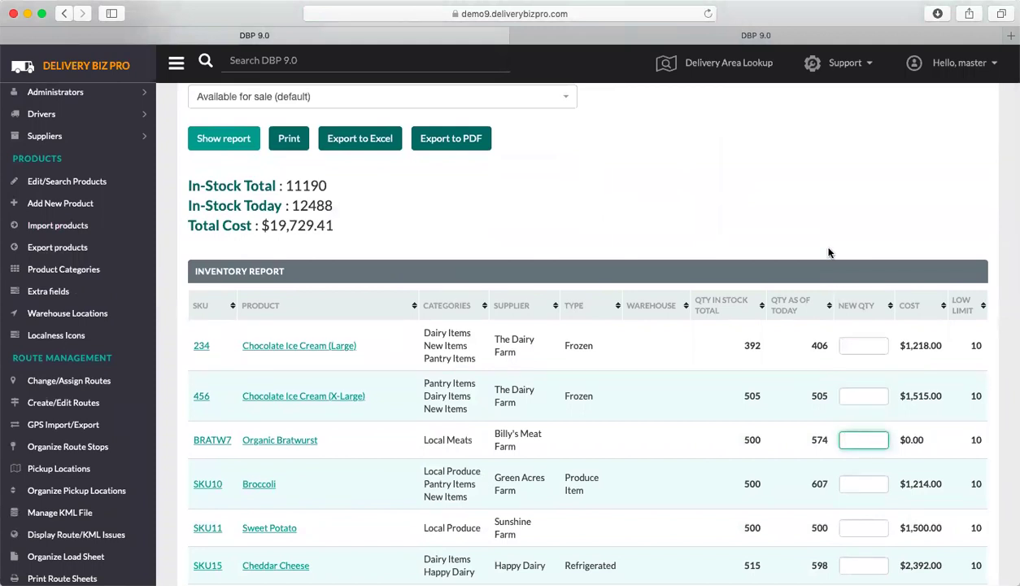
pyautogui.scroll(3, 827, 254)
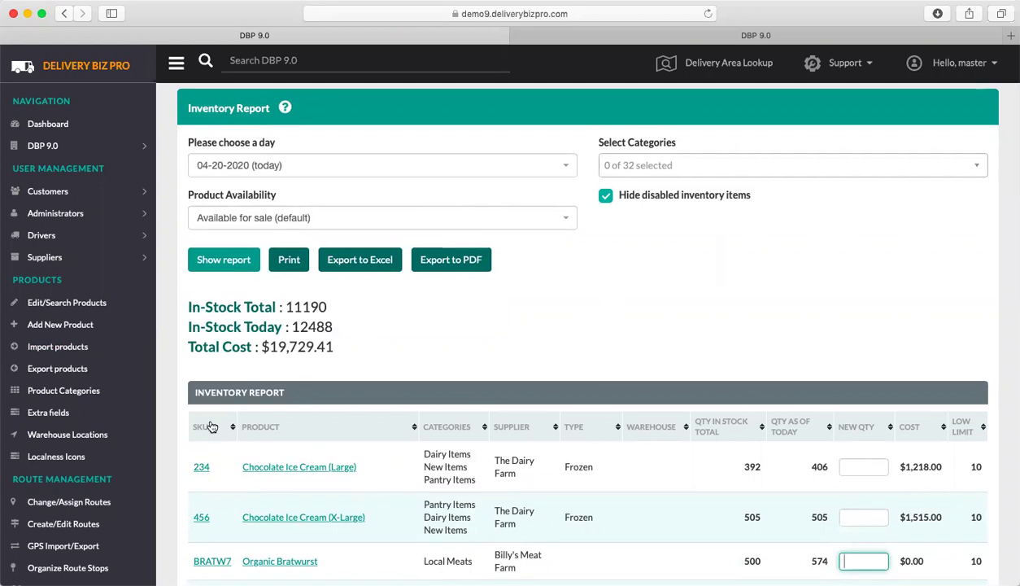
pyautogui.scroll(-1, 169, 430)
pyautogui.scroll(-5, 172, 445)
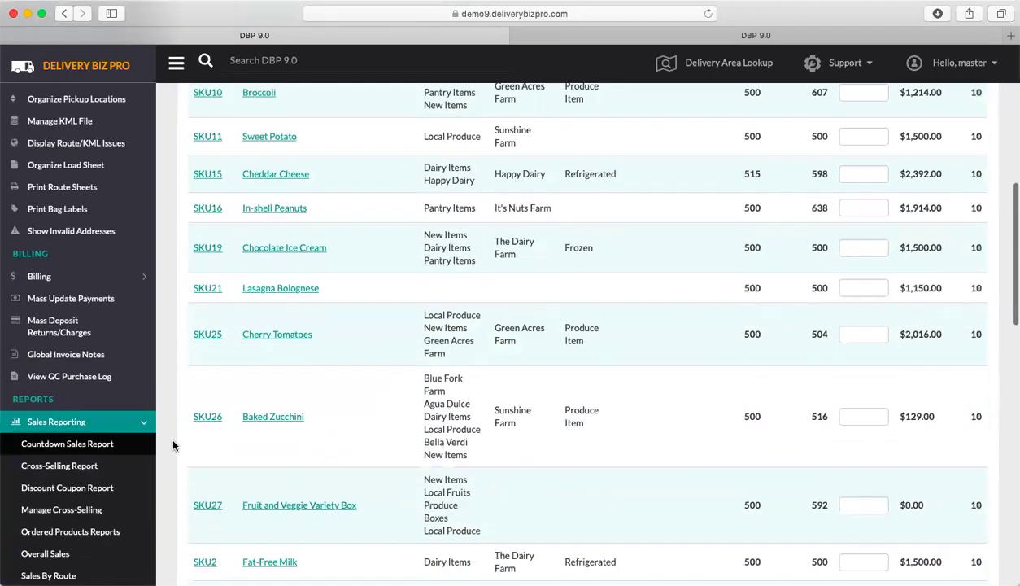
pyautogui.click(145, 400)
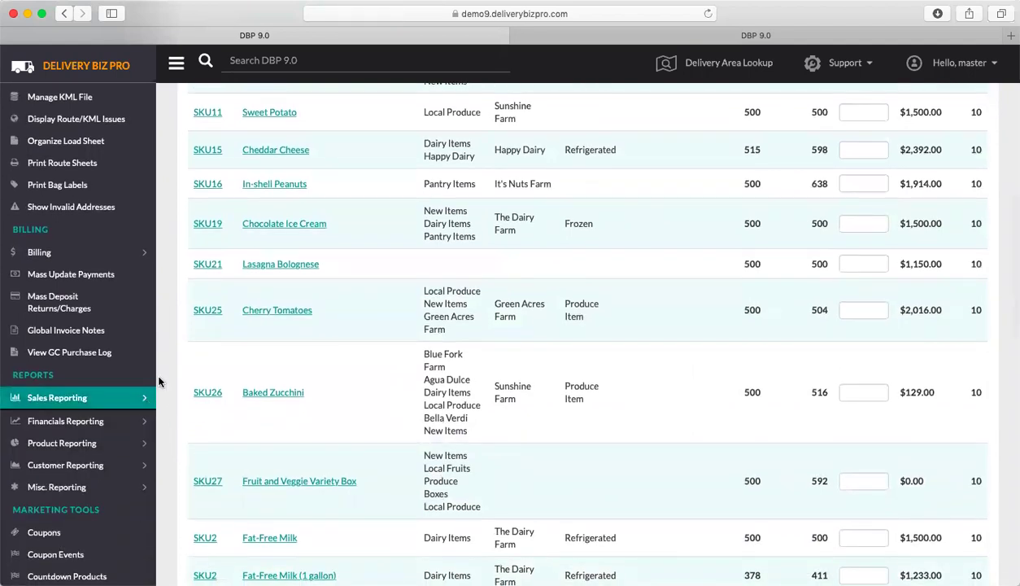
pyautogui.scroll(10, 156, 370)
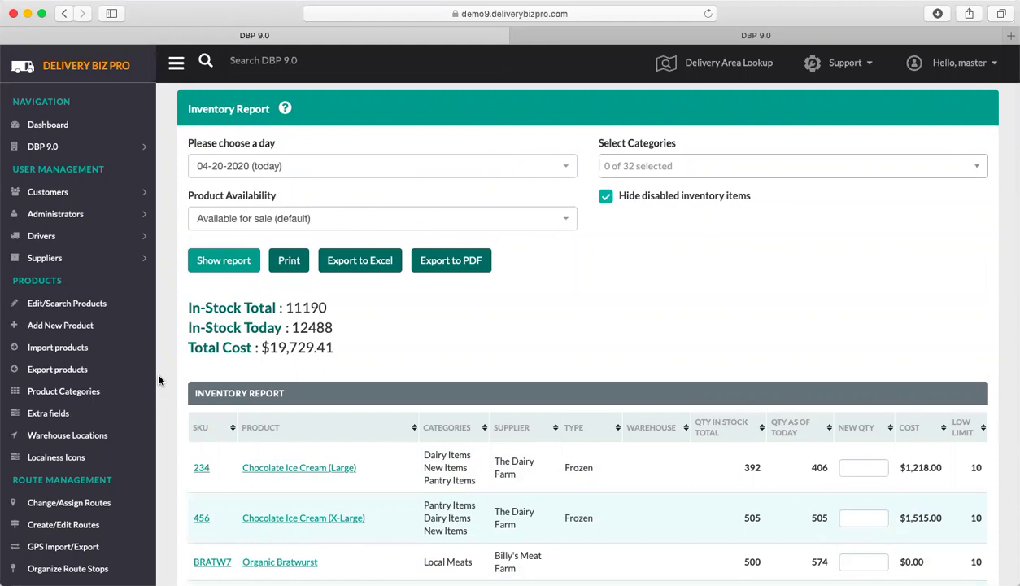
# Step: Open the Almonds product's edit page from Edit/Search Products
pyautogui.click(85, 303)
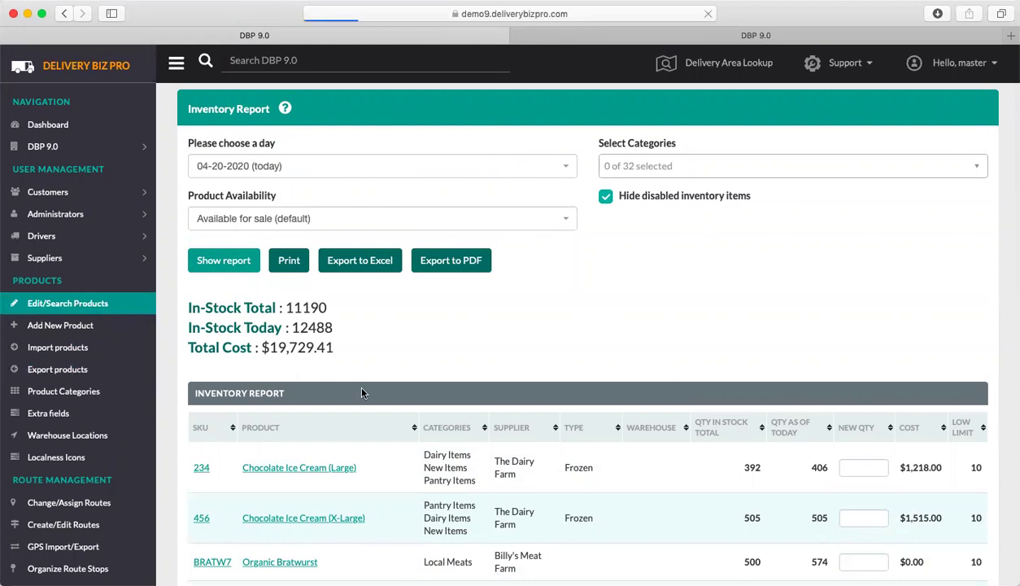
pyautogui.scroll(-3, 342, 423)
pyautogui.click(323, 444)
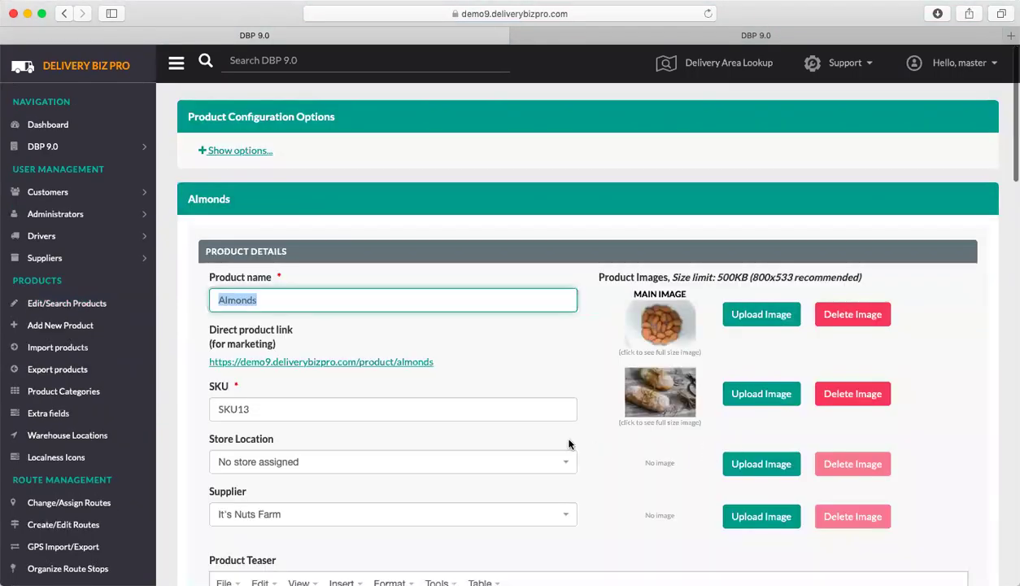
pyautogui.scroll(-15, 569, 443)
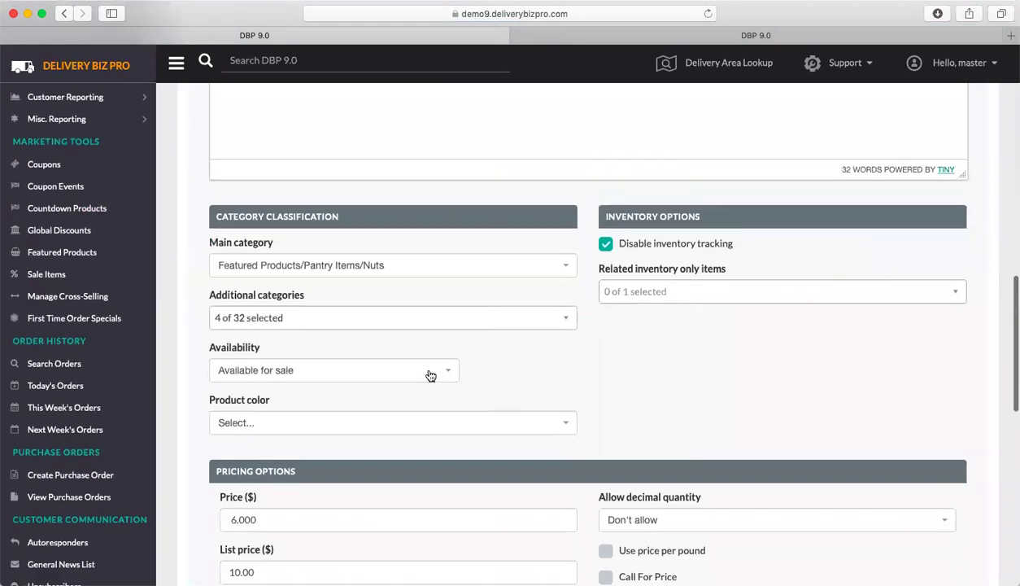
# Step: Enable inventory tracking and change the quantity in stock from 999999 to 2
pyautogui.click(605, 246)
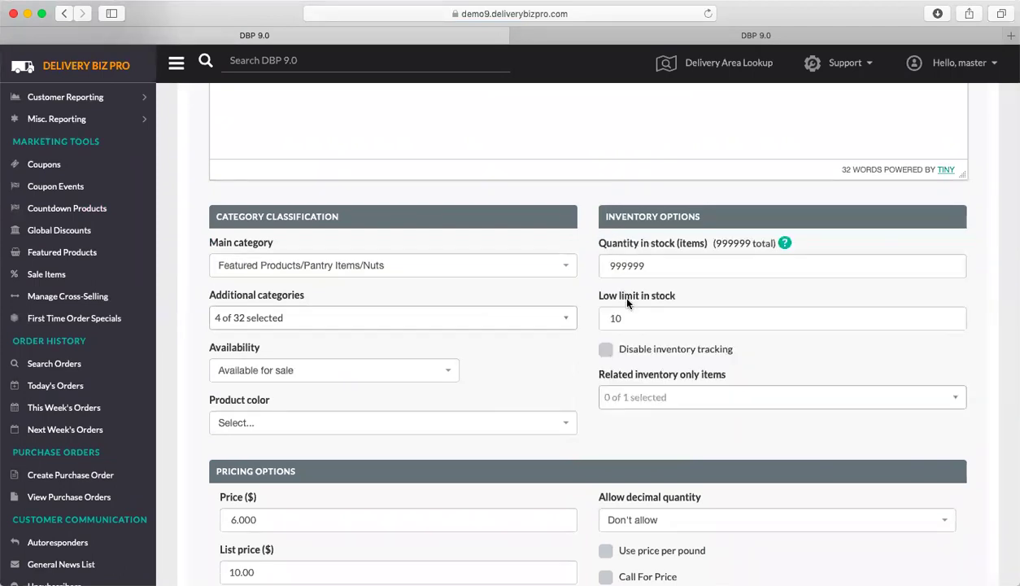
pyautogui.doubleClick(651, 259)
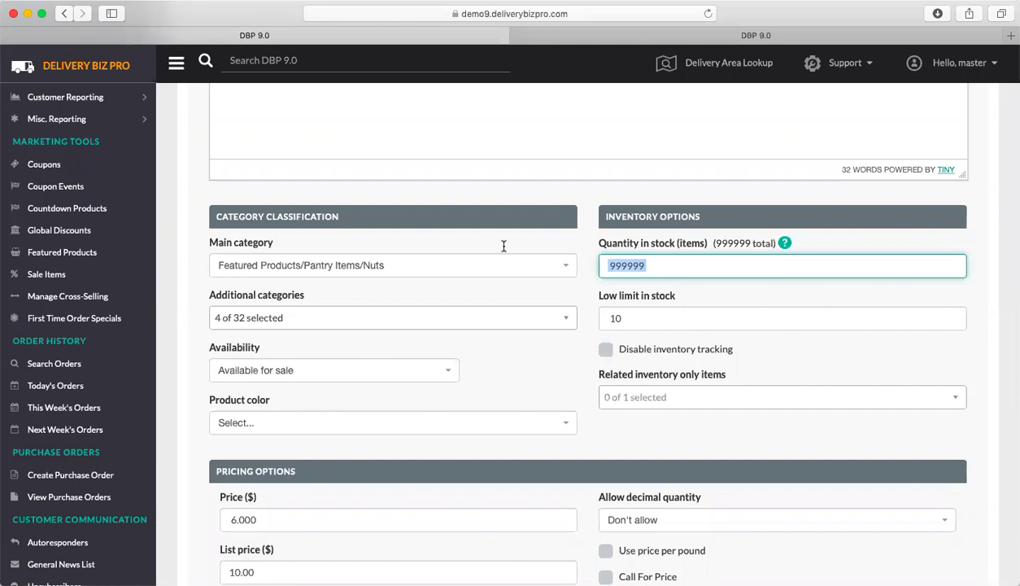
pyautogui.write('2')
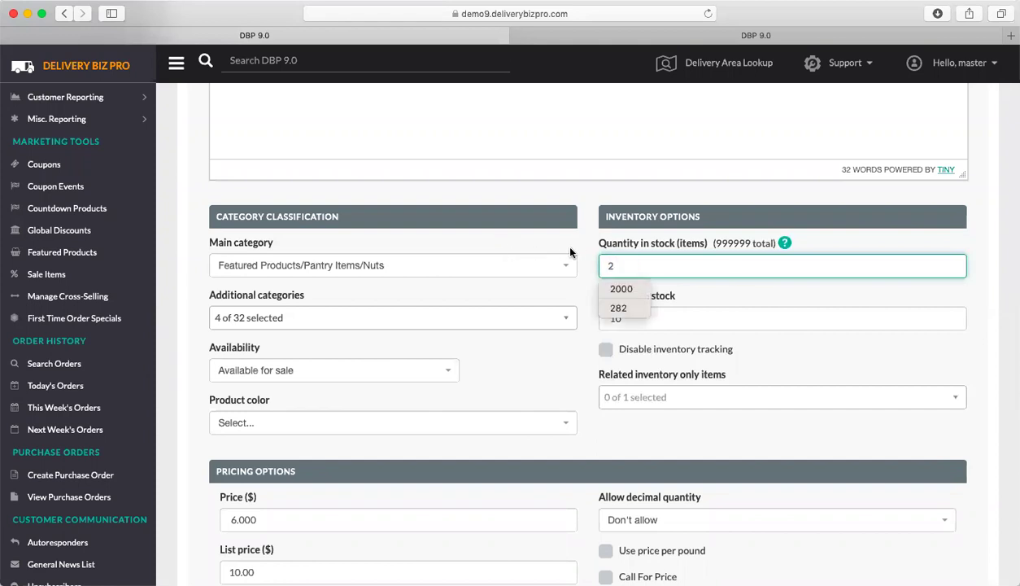
pyautogui.click(589, 248)
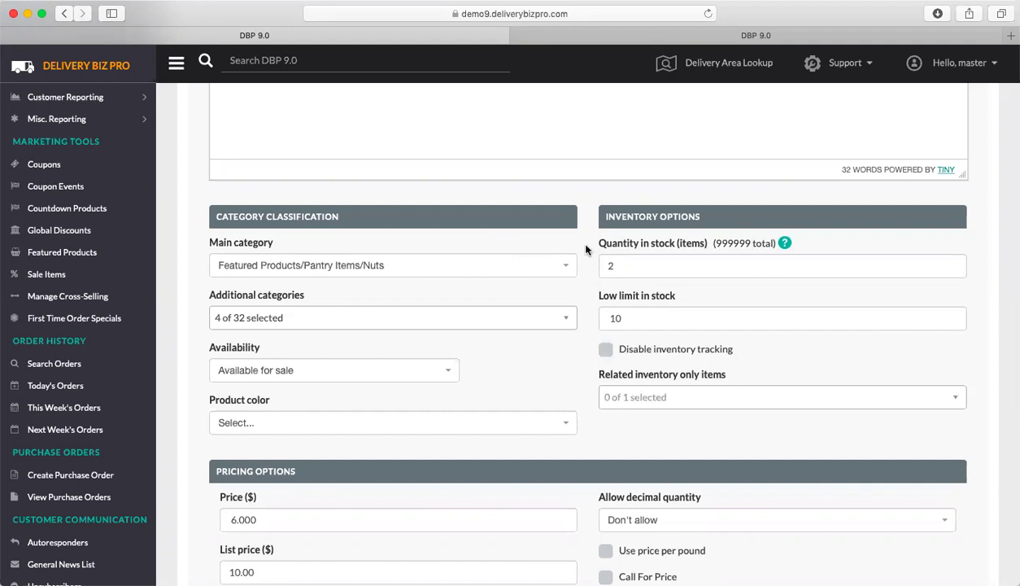
# Step: Toggle inventory tracking off and on again, leaving it enabled for Almonds
pyautogui.click(604, 350)
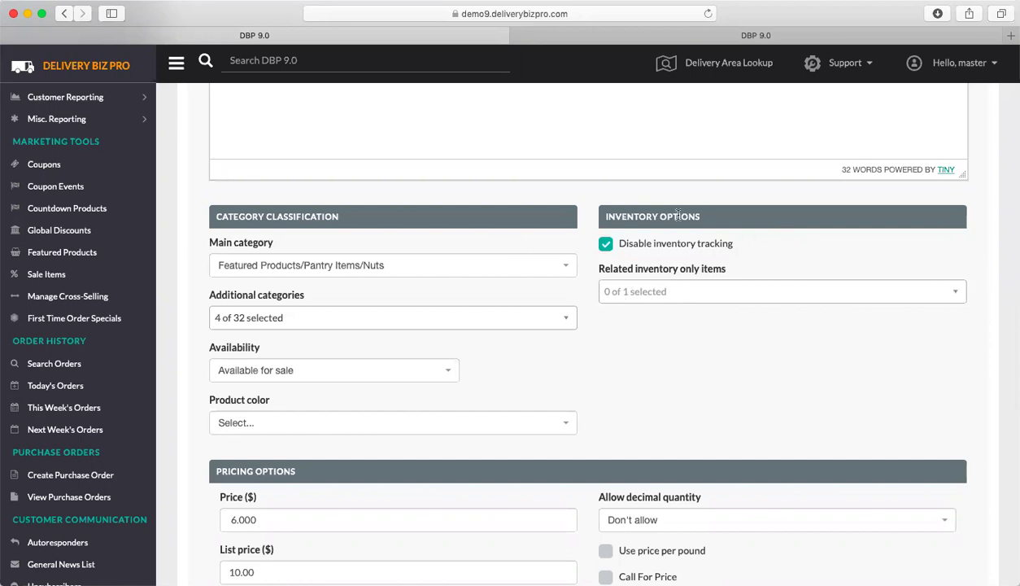
pyautogui.click(606, 245)
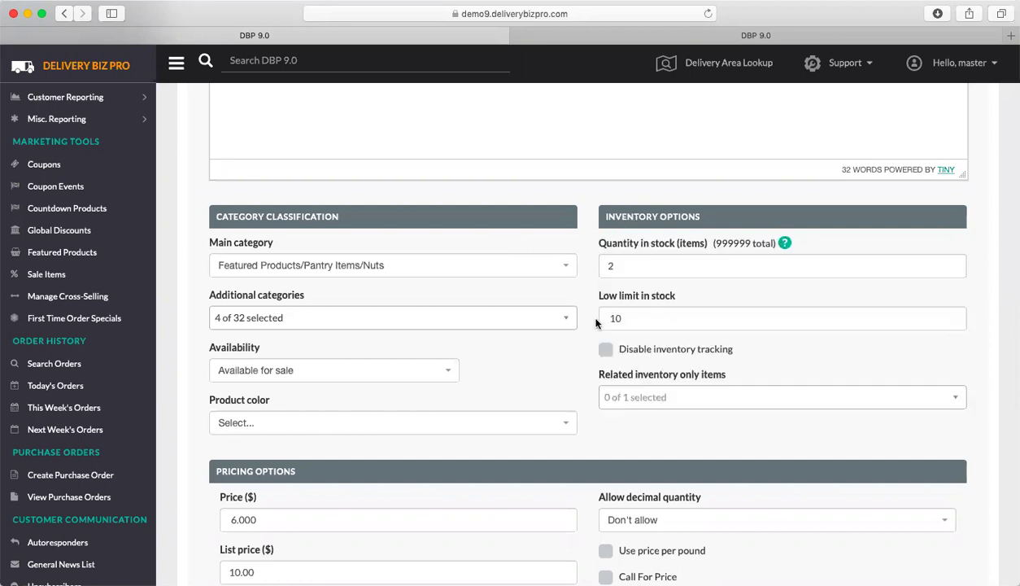
pyautogui.click(606, 350)
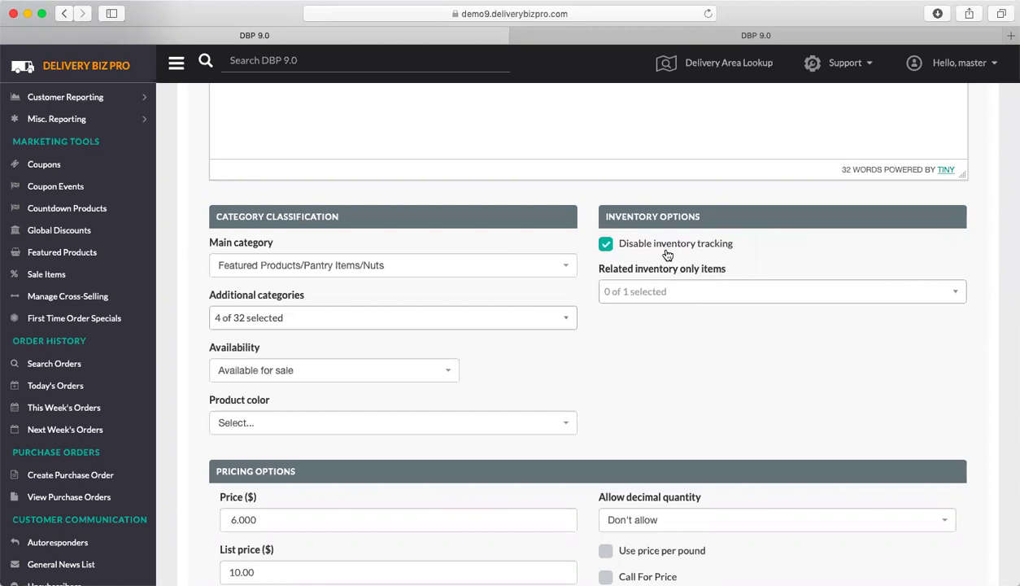
pyautogui.click(606, 244)
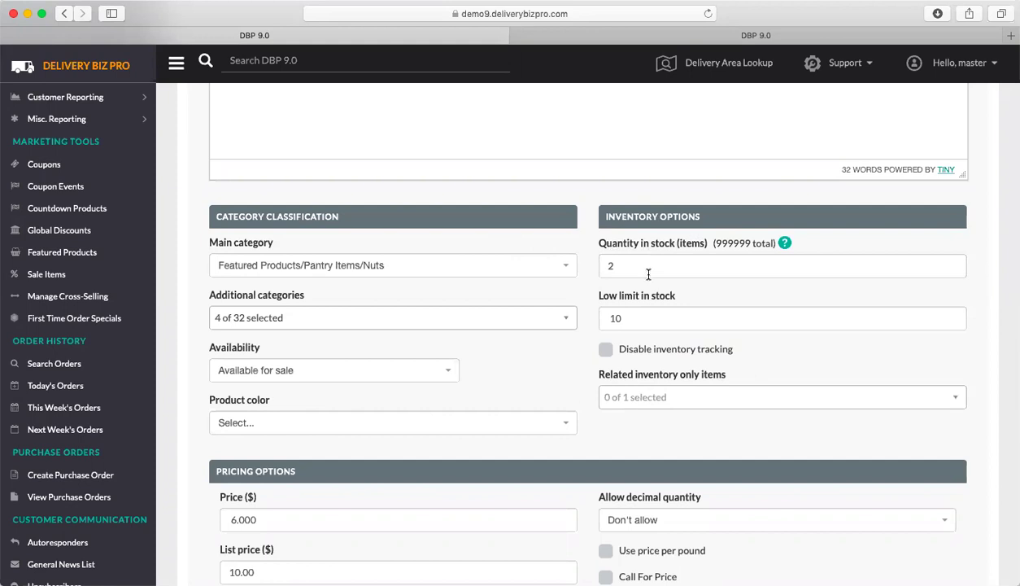
# Step: Set Almonds' quantity in stock to 300 and select the low stock limit of 10
pyautogui.moveTo(634, 266); pyautogui.dragTo(591, 269)
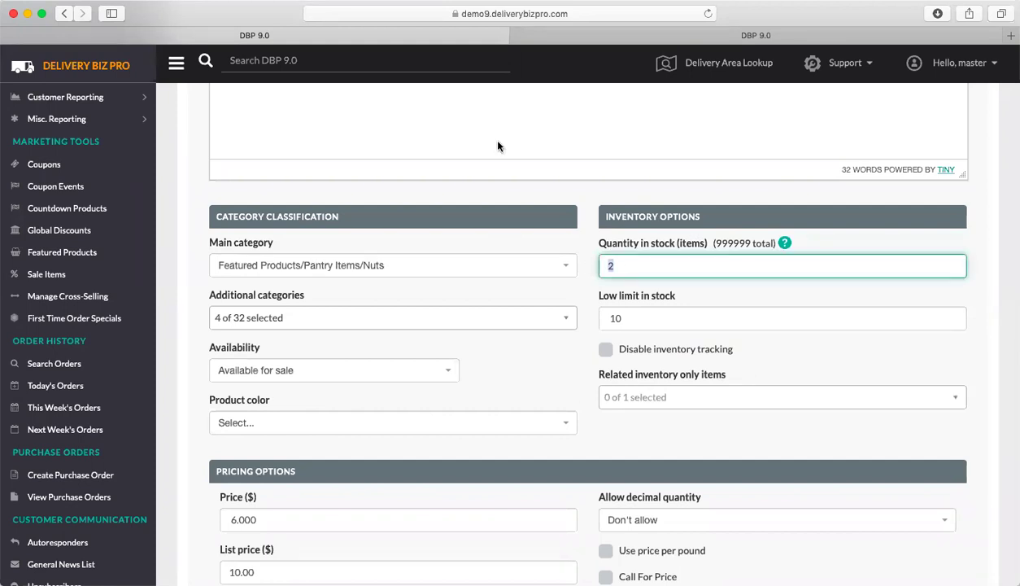
pyautogui.write('300')
pyautogui.click(620, 319)
pyautogui.moveTo(620, 319); pyautogui.dragTo(579, 313)
pyautogui.click(620, 318)
pyautogui.doubleClick(620, 318)
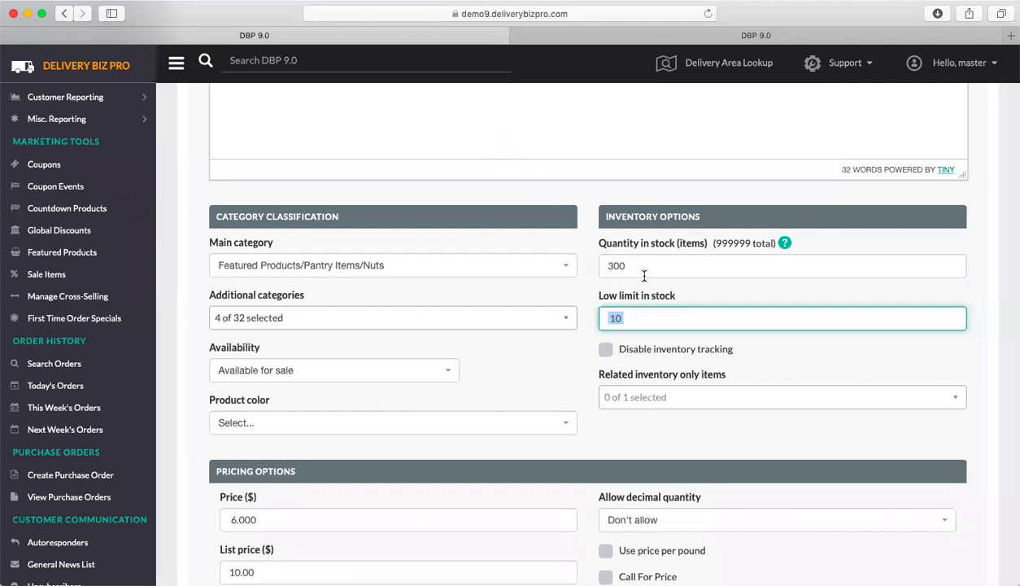
pyautogui.scroll(-4, 548, 359)
pyautogui.scroll(-4, 547, 360)
pyautogui.scroll(7, 547, 358)
pyautogui.scroll(10, 548, 356)
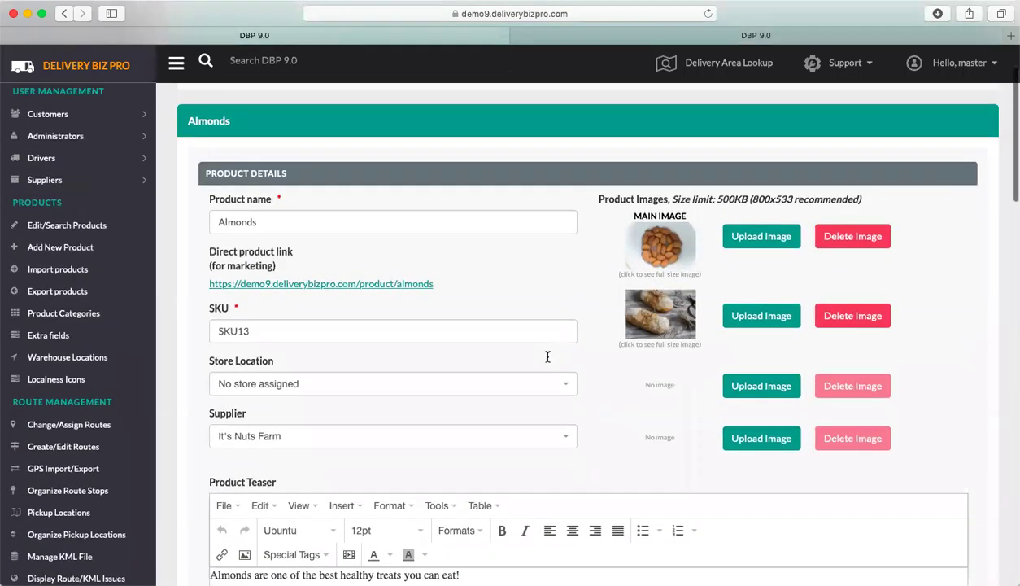
pyautogui.scroll(2, 548, 358)
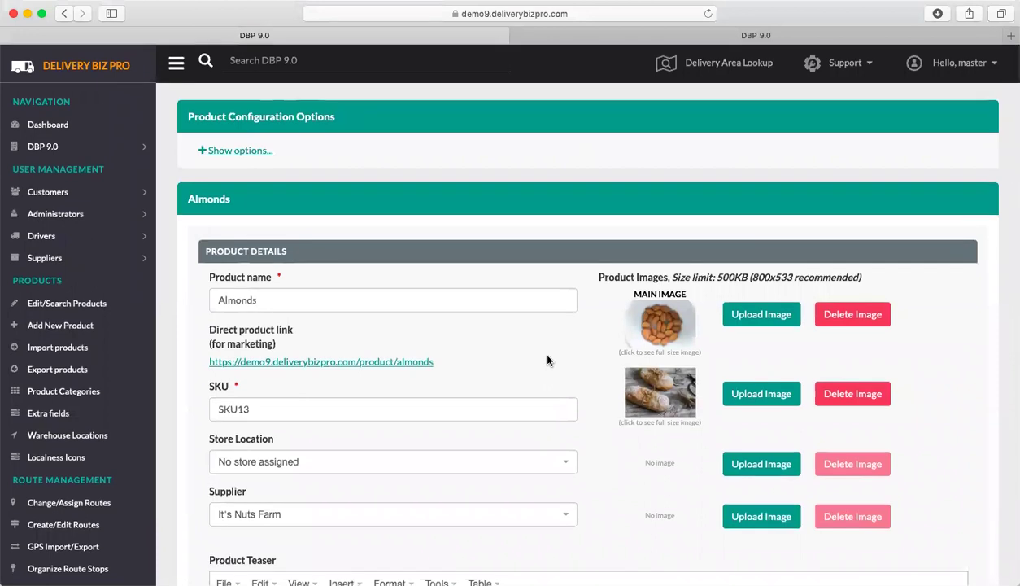